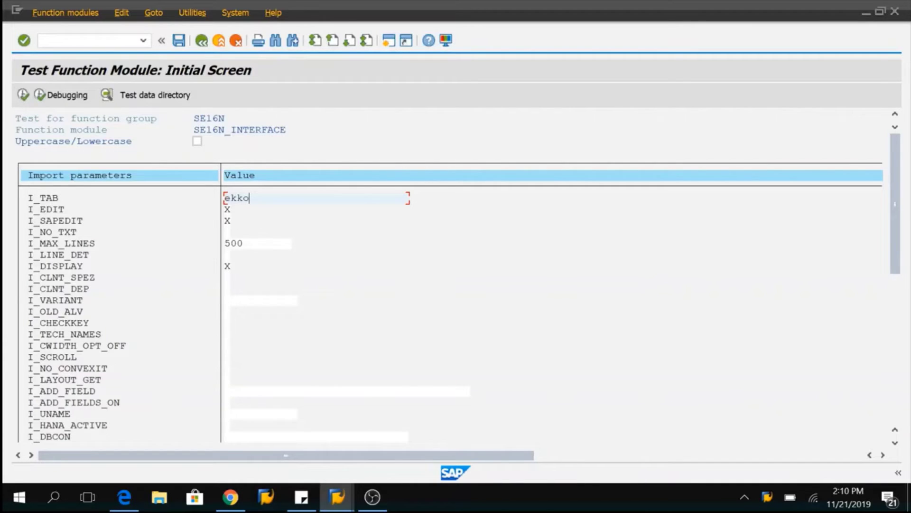
- Add an IT_SELFIELDS entry with field EBELN, sign I, option EQ and the copied purchasing document number, and execute the function module
click(252, 243)
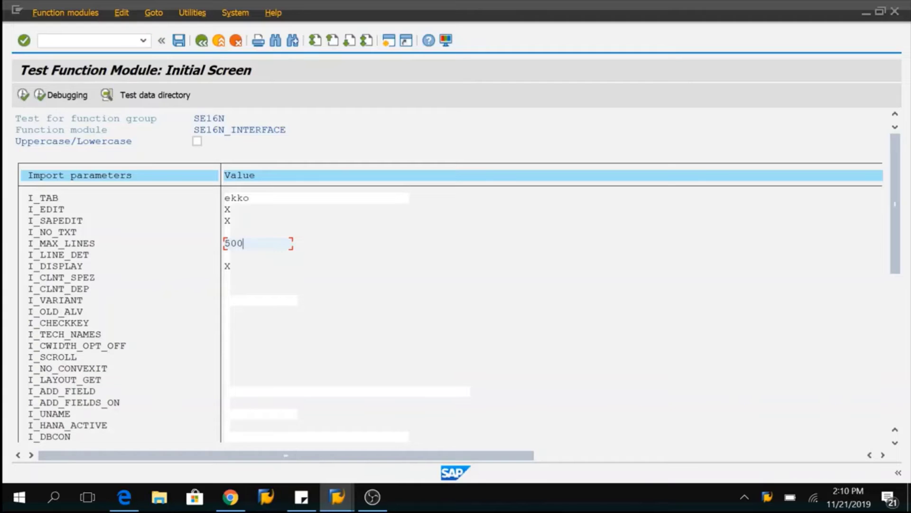
scroll(270, 246, down, 5)
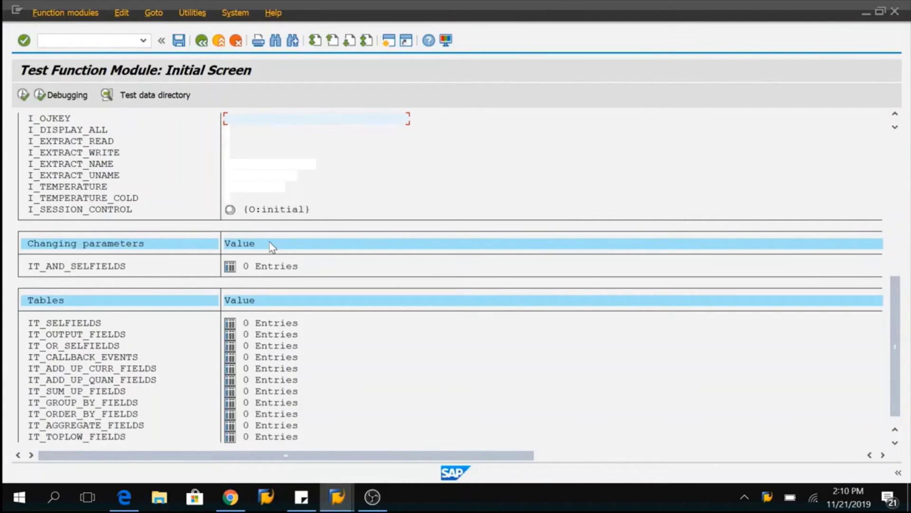
click(230, 324)
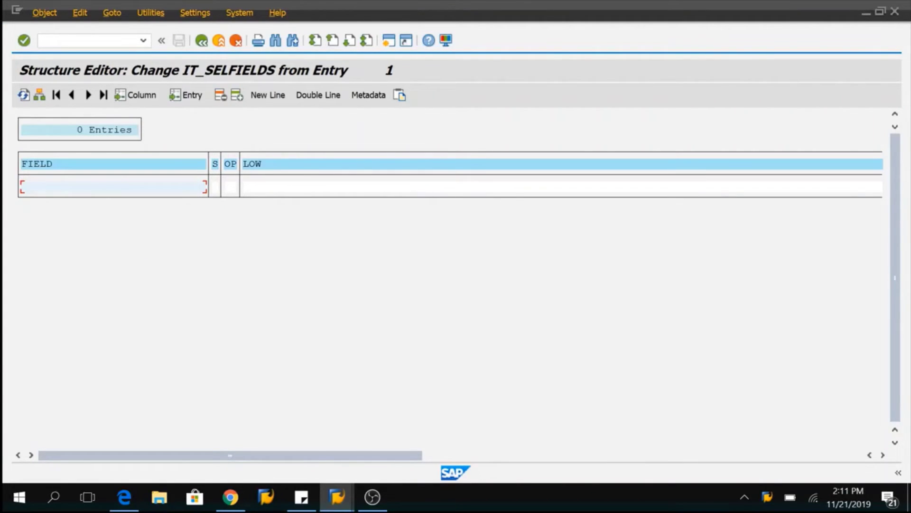
text(EBELN)
key(Tab)
text(I)
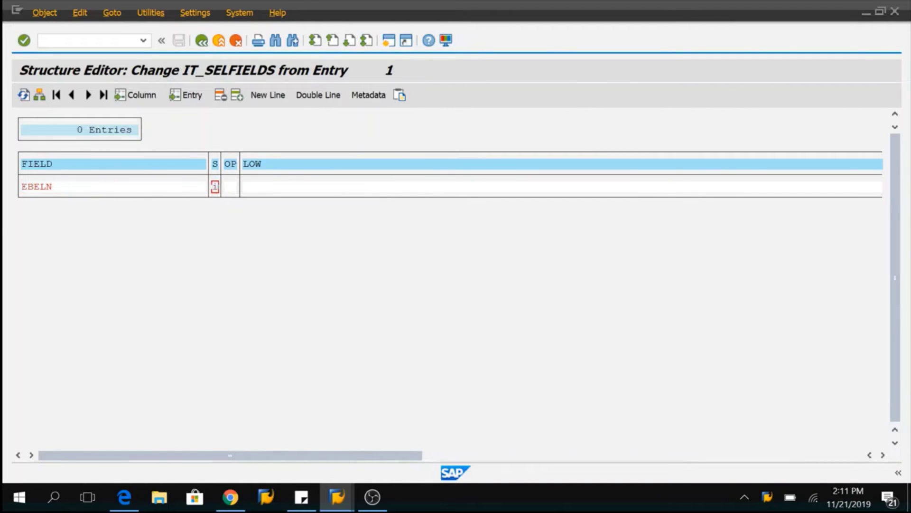
key(Tab)
text(EQ)
key(Tab)
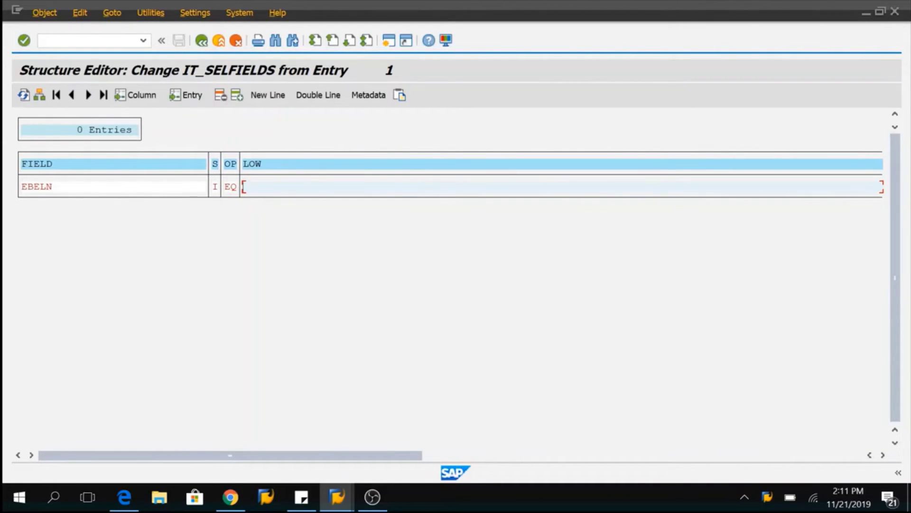
key(ctrl+v)
key(F3)
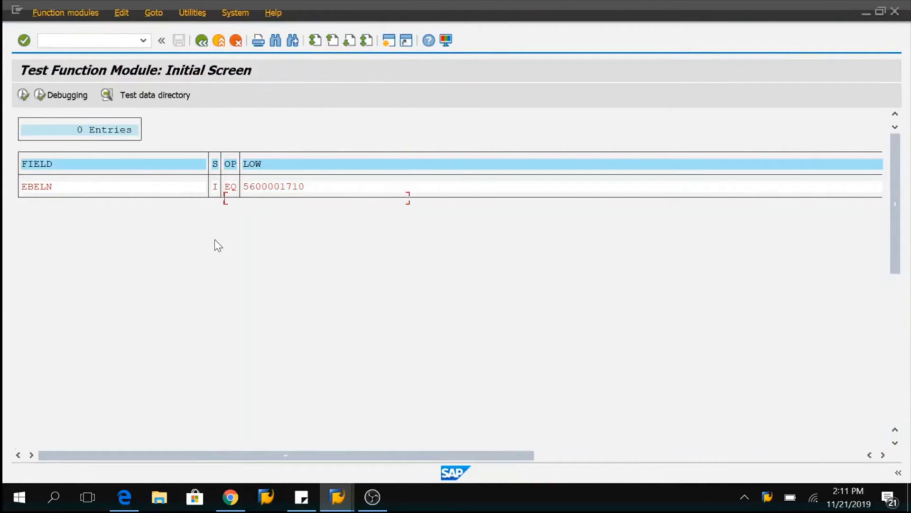
key(F8)
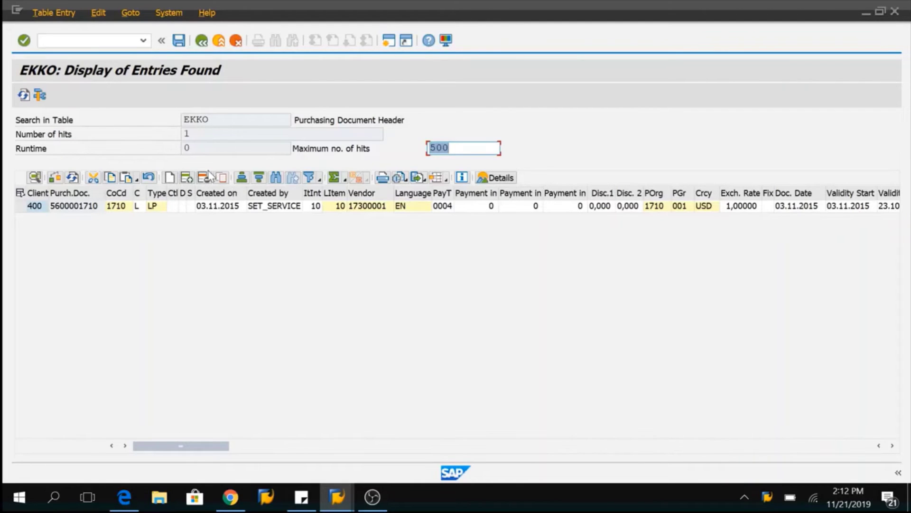
- Change the Created by value of the EKKO entry to SAP and save it
click(266, 206)
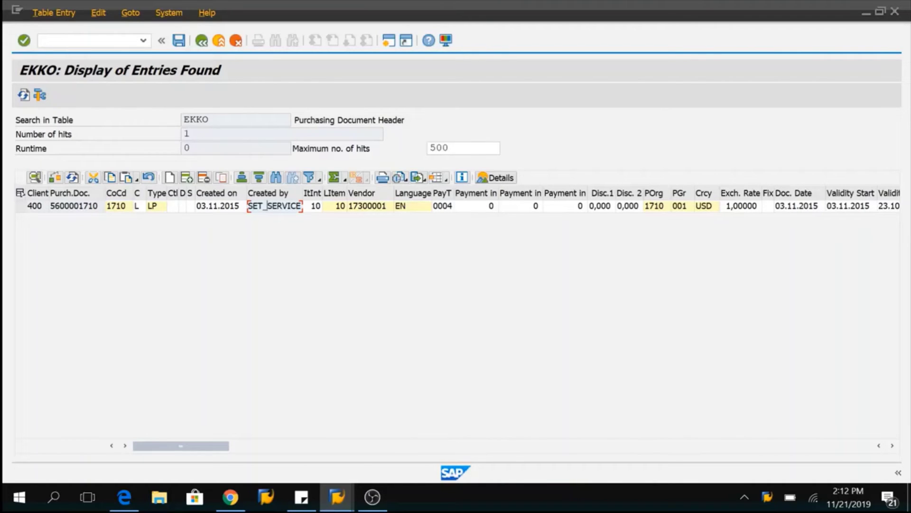
double_click(267, 206)
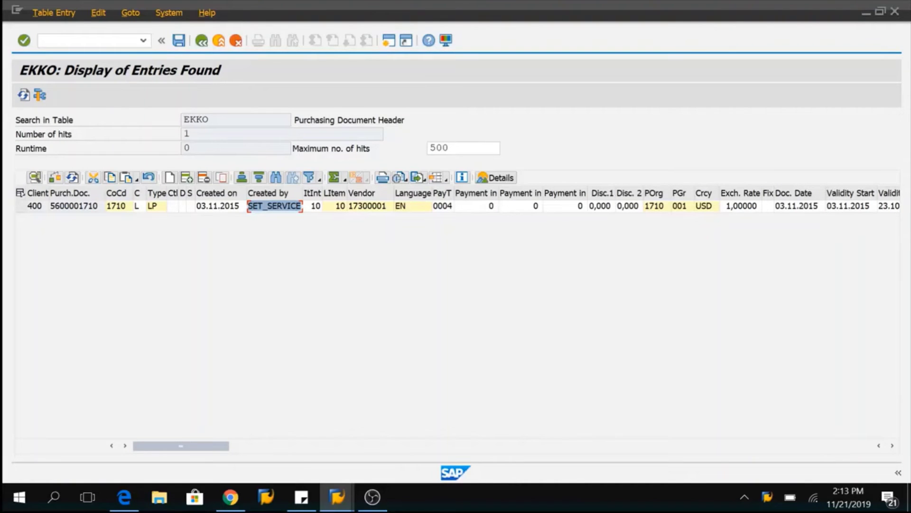
text(sap)
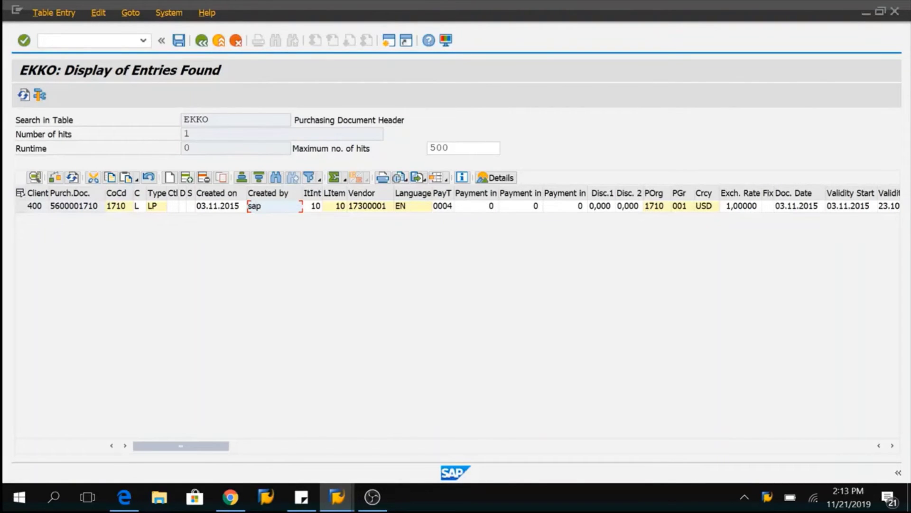
key(Return)
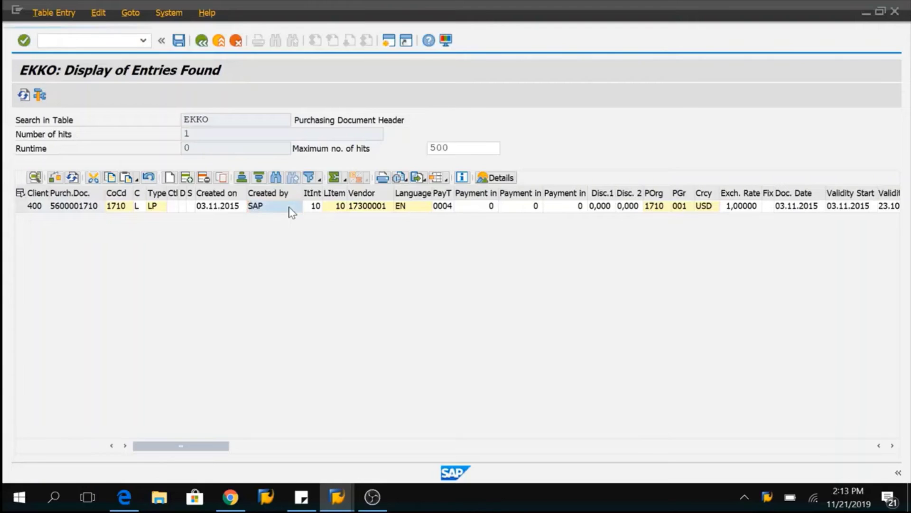
key(ctrl+s)
key(Return)
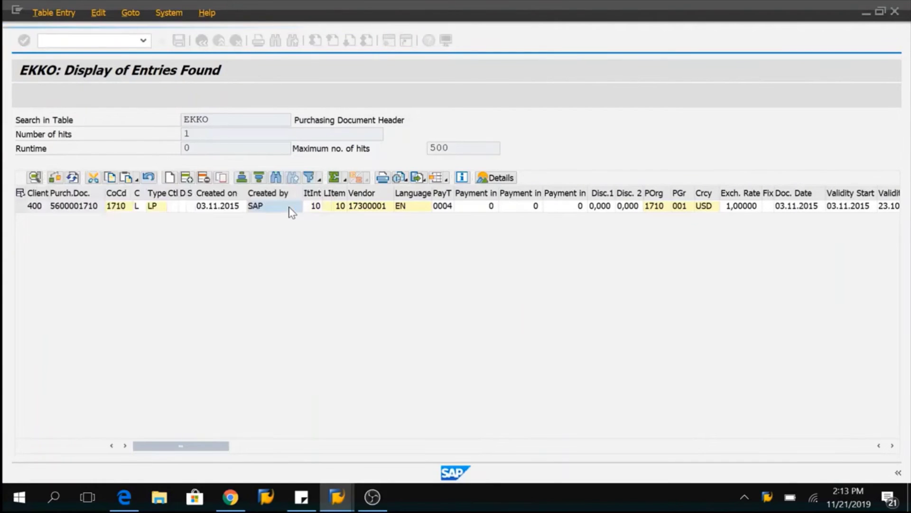
- Rerun the EKKO selection for the purchasing document and check the entry's Created by value
click(72, 207)
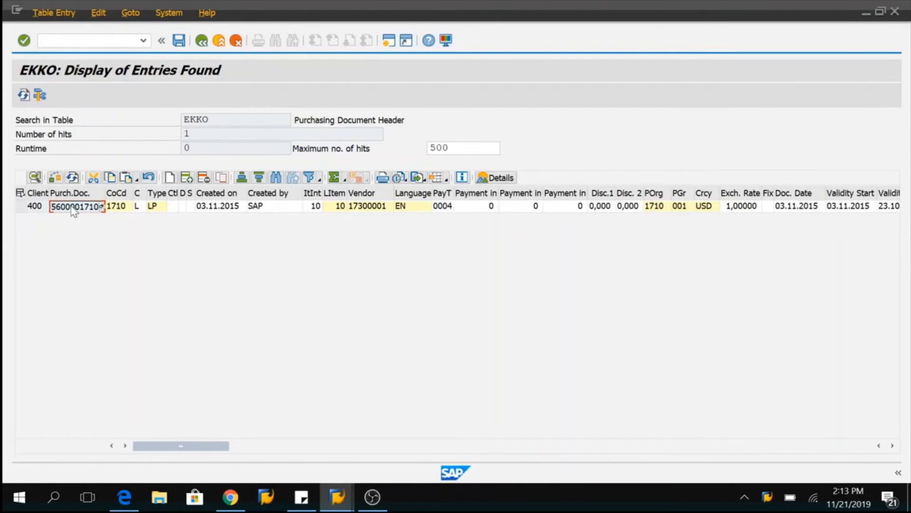
key(F3)
key(F8)
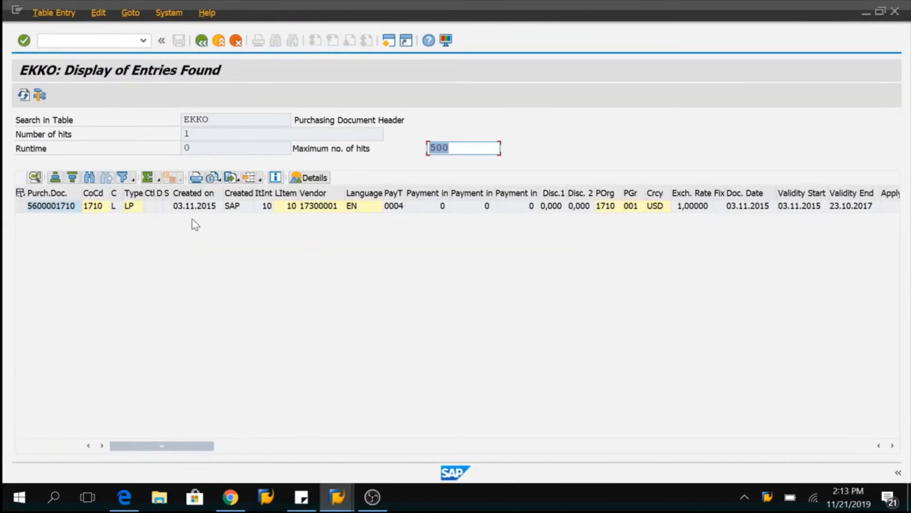
click(242, 207)
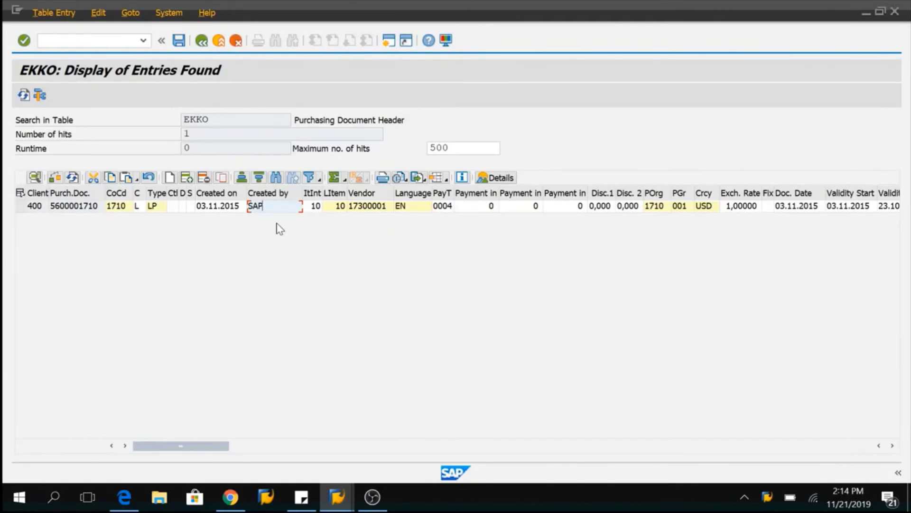
- Return to the General Table Display selection for EKKO and execute it with debugging switched on through /h
key(F3)
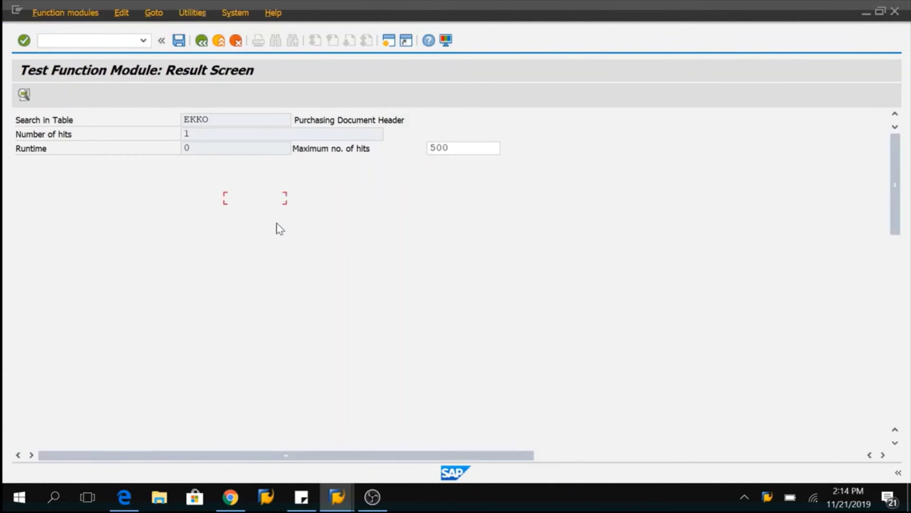
key(F3)
mouse_move(207, 233)
mouse_down()
mouse_move(153, 233)
mouse_move(207, 232)
mouse_up()
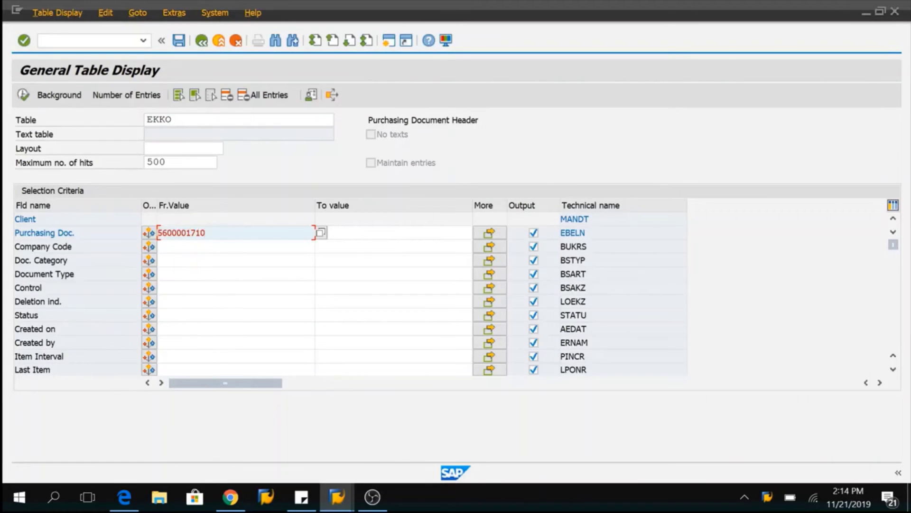
click(98, 41)
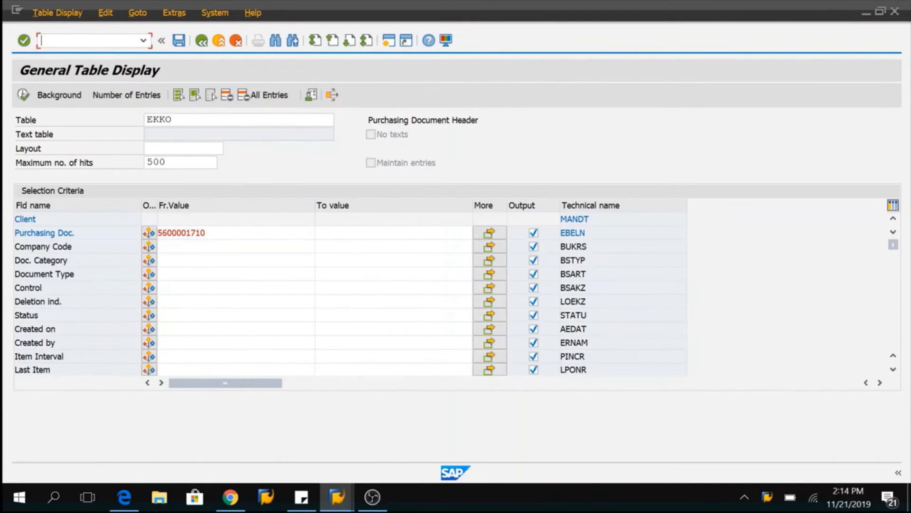
text(/h)
key(Return)
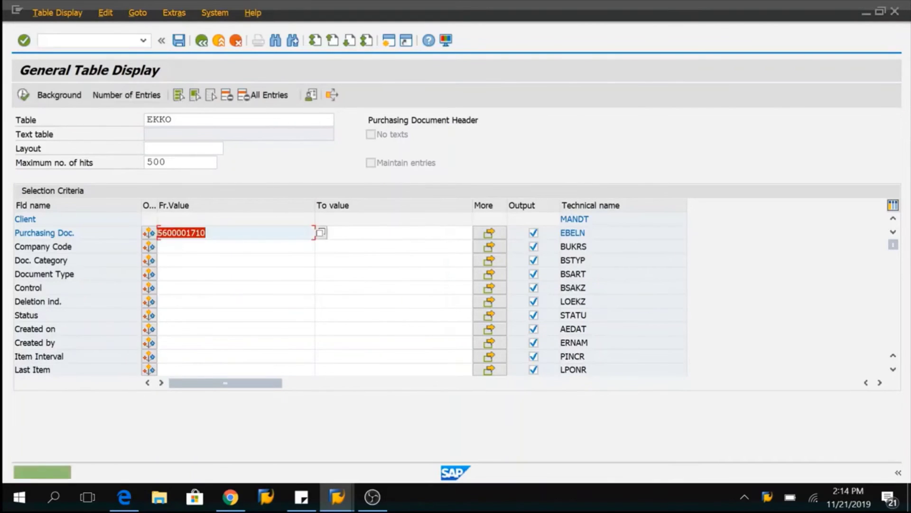
key(F8)
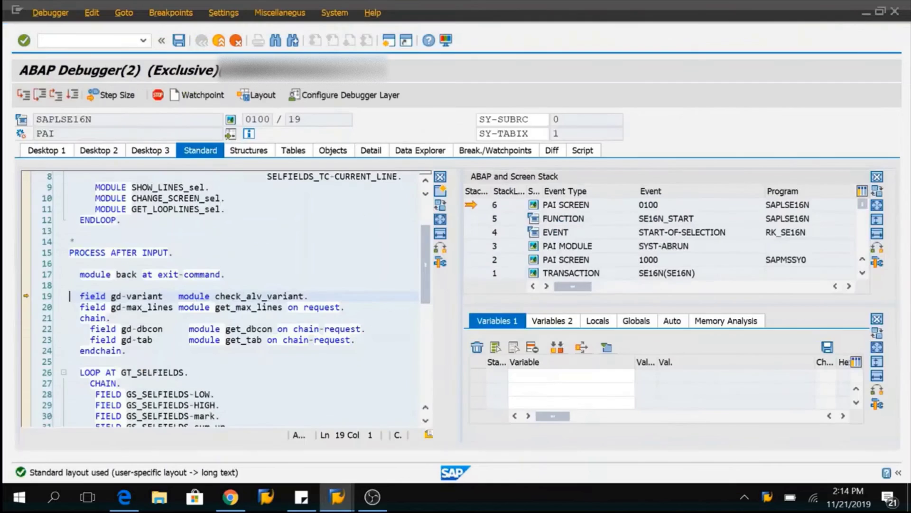
- Add the variables GD-EDIT and GD-SAPEDIT to the debugger's variable list
click(569, 374)
text(GD)
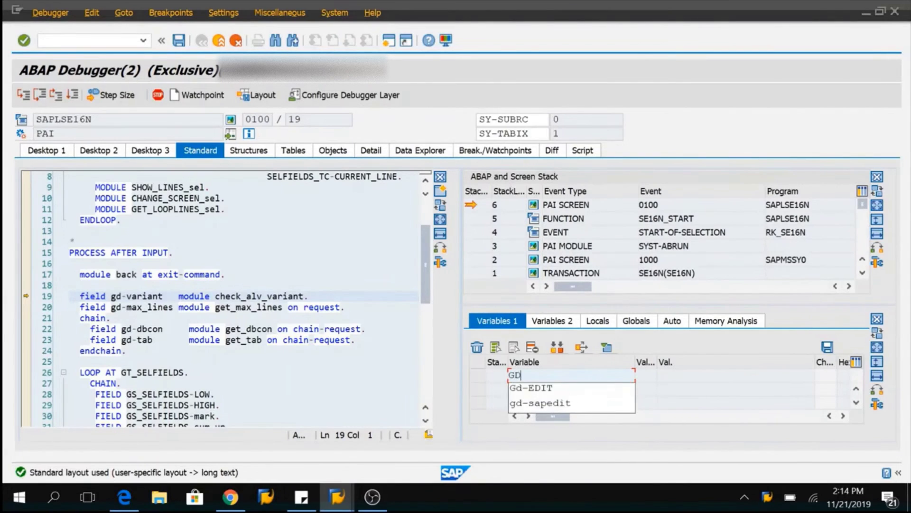
key(Down)
key(Return)
key(Return)
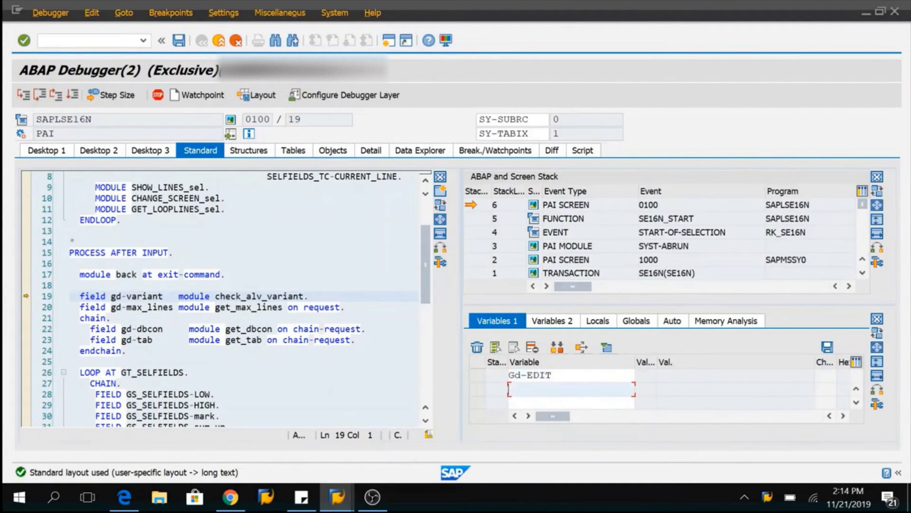
text(GD)
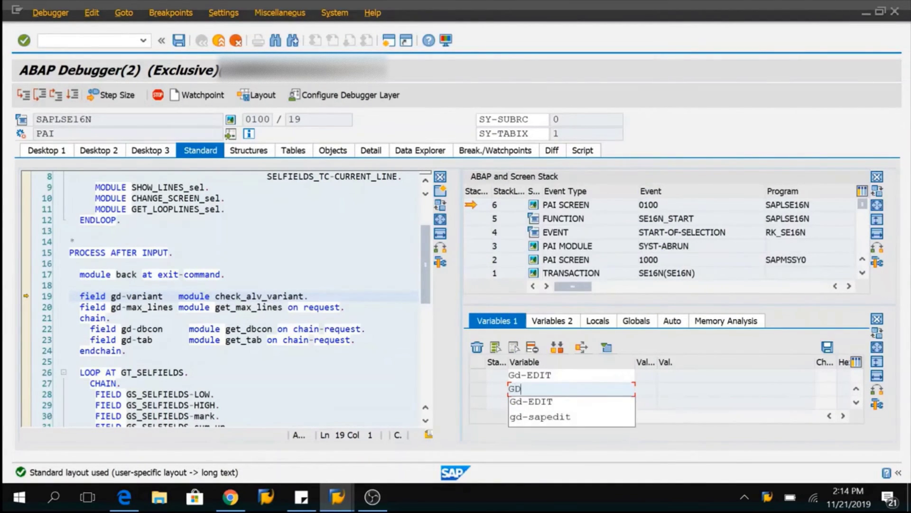
key(Down)
key(Down)
key(Return)
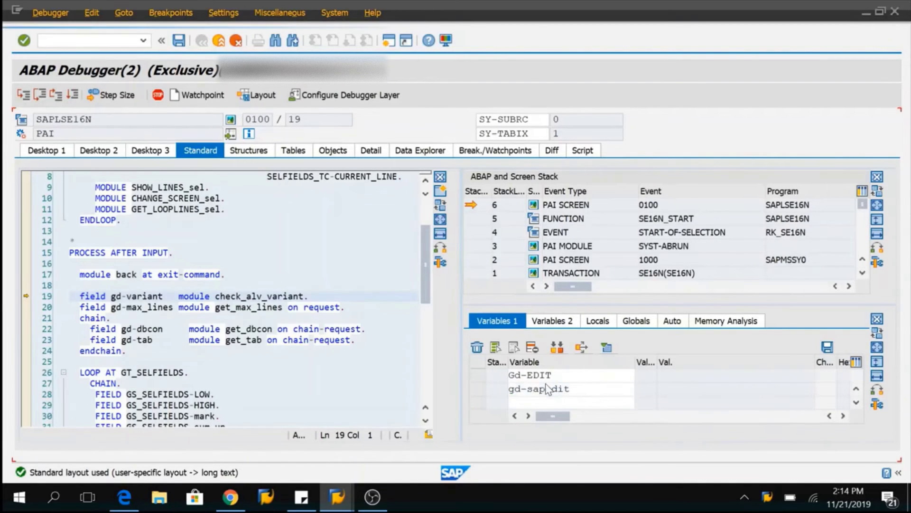
key(Return)
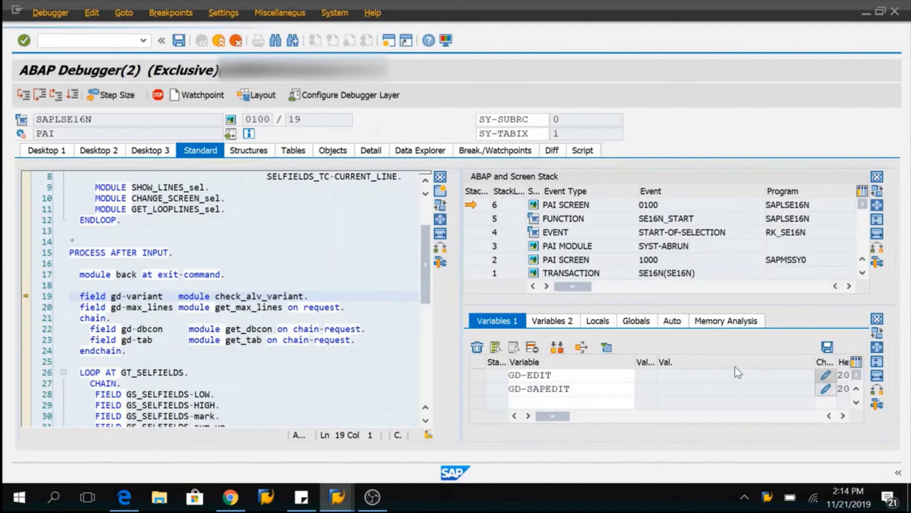
- Set GD-EDIT and GD-SAPEDIT to X and continue the program to open the EKKO entry for editing
click(737, 375)
text(x)
key(Return)
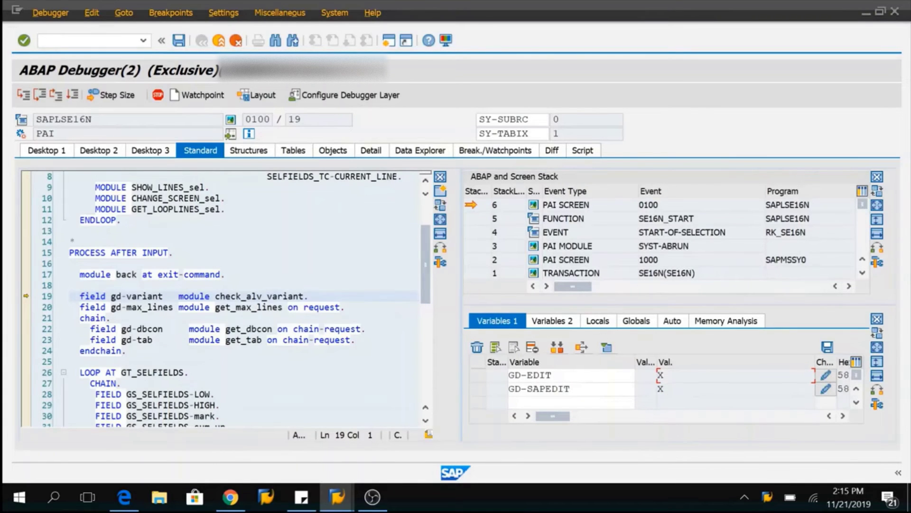
click(294, 308)
key(F8)
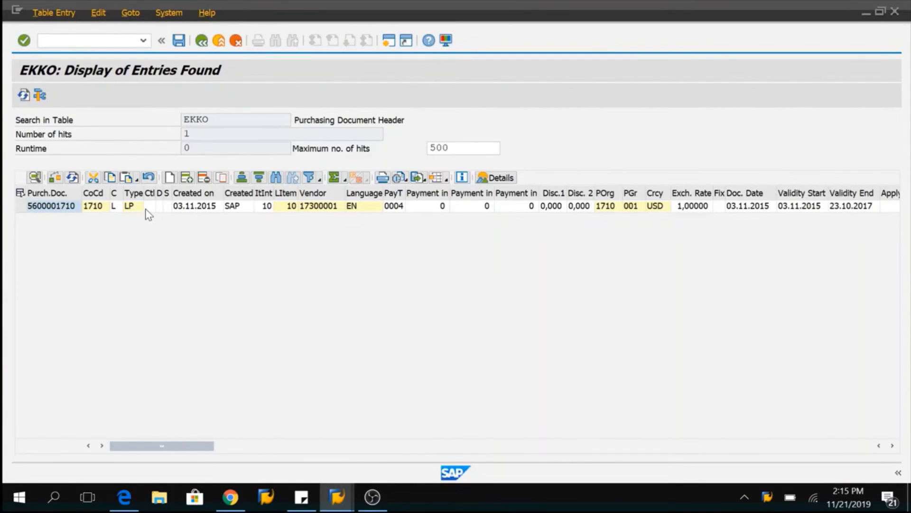
- Insert an empty row above the EKKO entry and delete it again
click(186, 179)
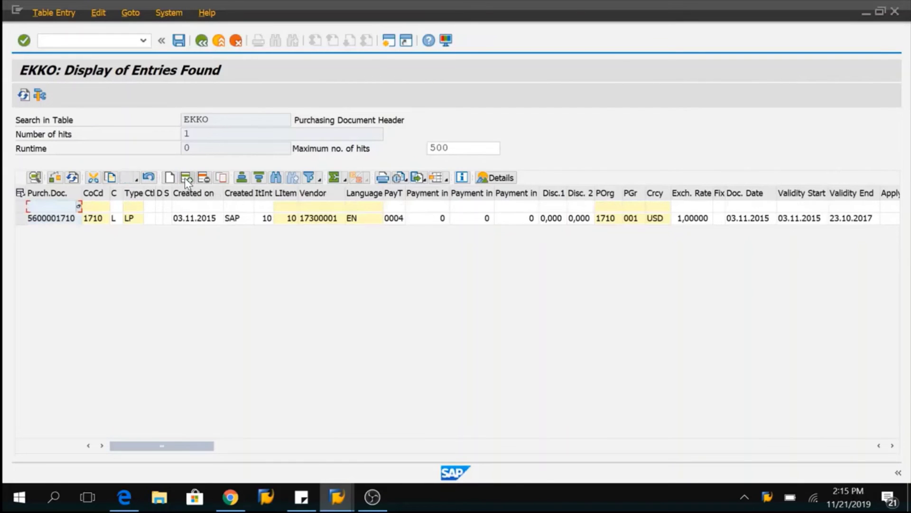
click(207, 178)
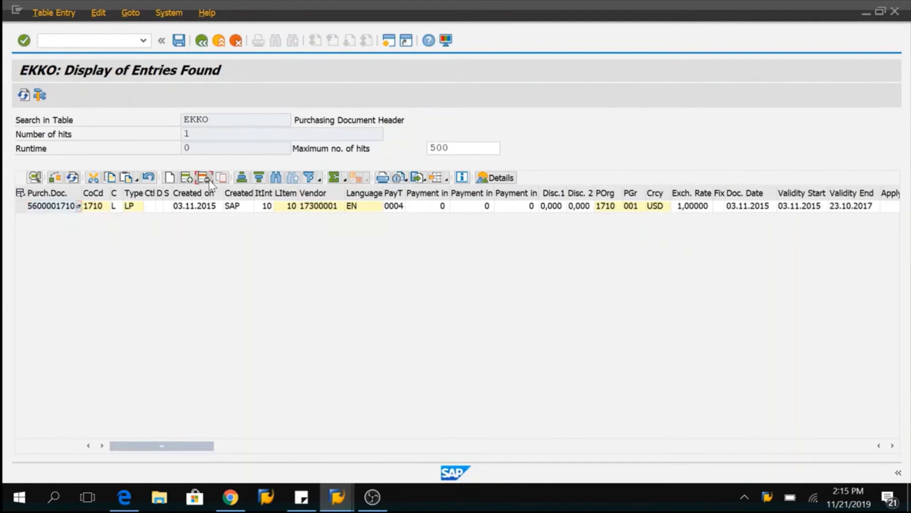
click(231, 209)
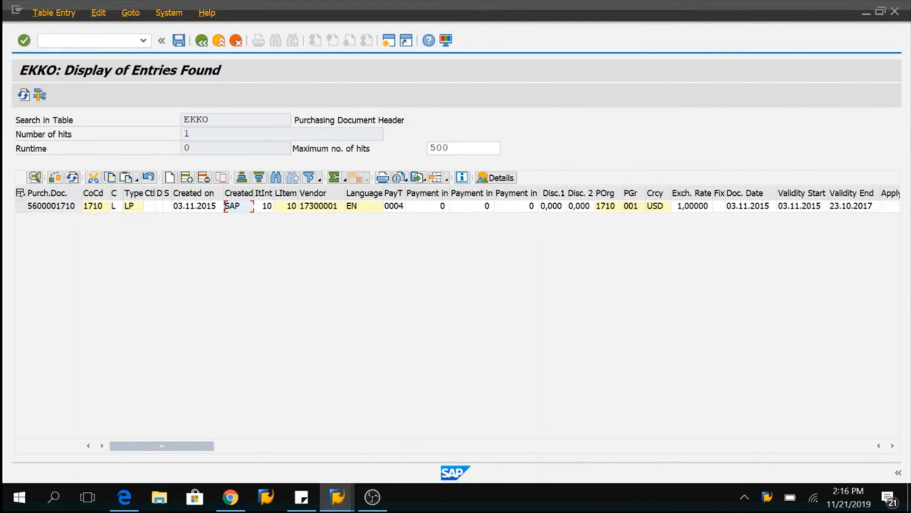
- Return to the selection screen and load the table SE16N_CD_KEY
key(F3)
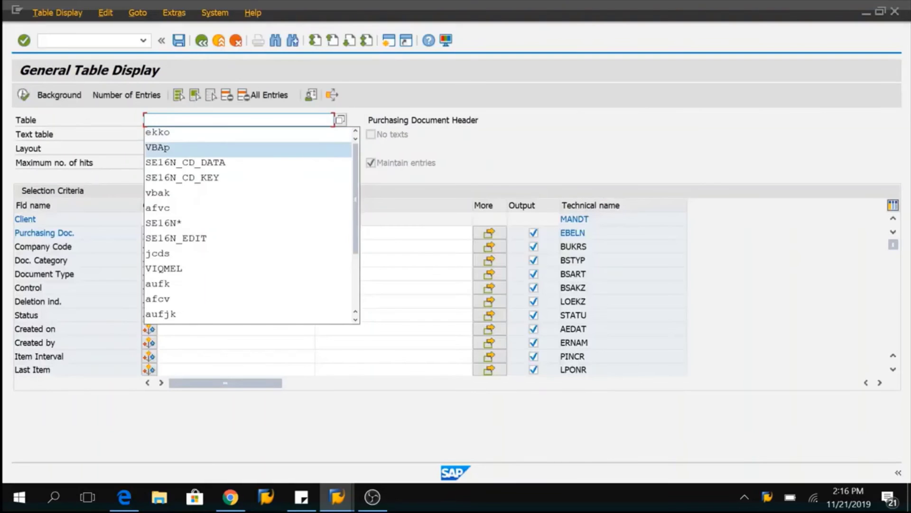
key(Down)
key(Down)
key(Return)
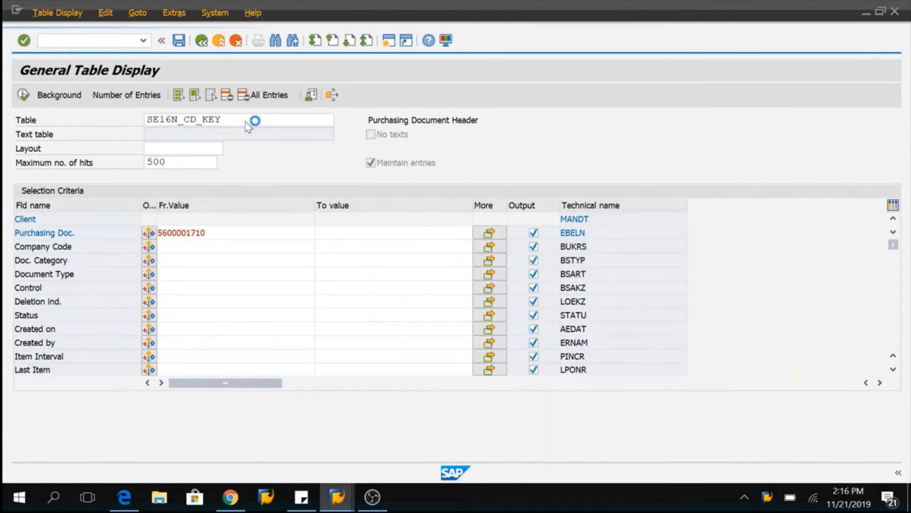
key(Return)
- Restrict the change document headers to table EKKO and display the entries, selecting the User Name column
click(199, 247)
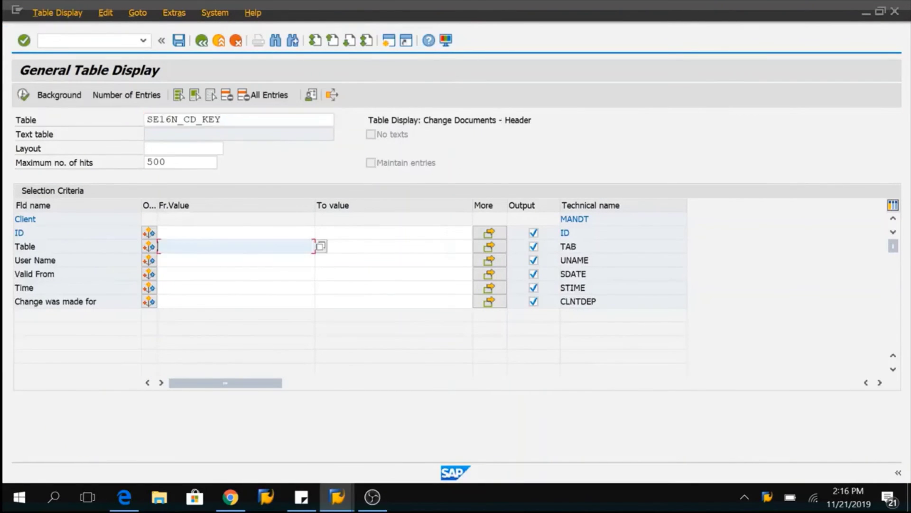
text(EKKO)
key(Return)
key(F8)
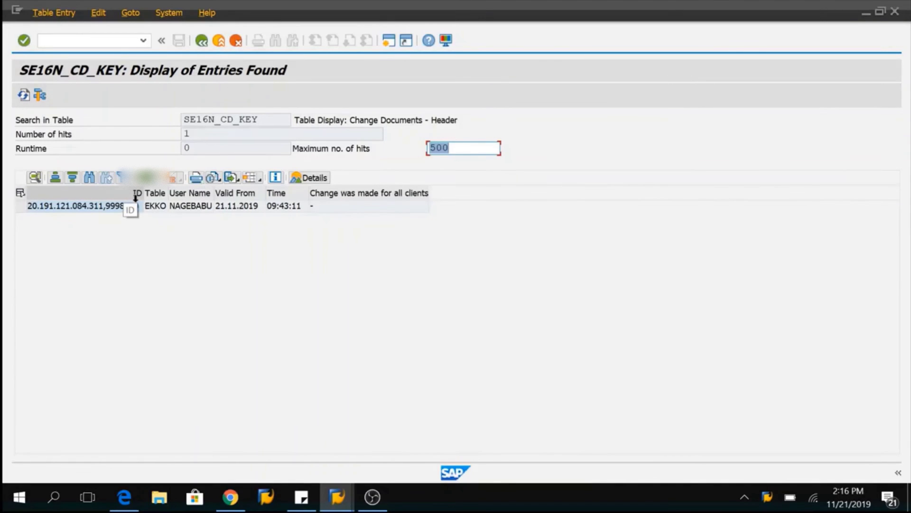
click(178, 193)
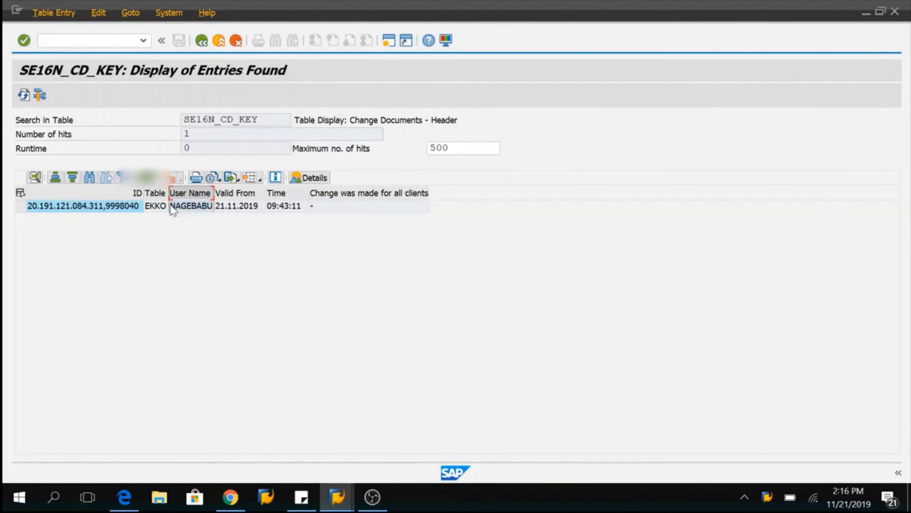
- Check the date and table of the EKKO change header entry and select its ID value
click(233, 211)
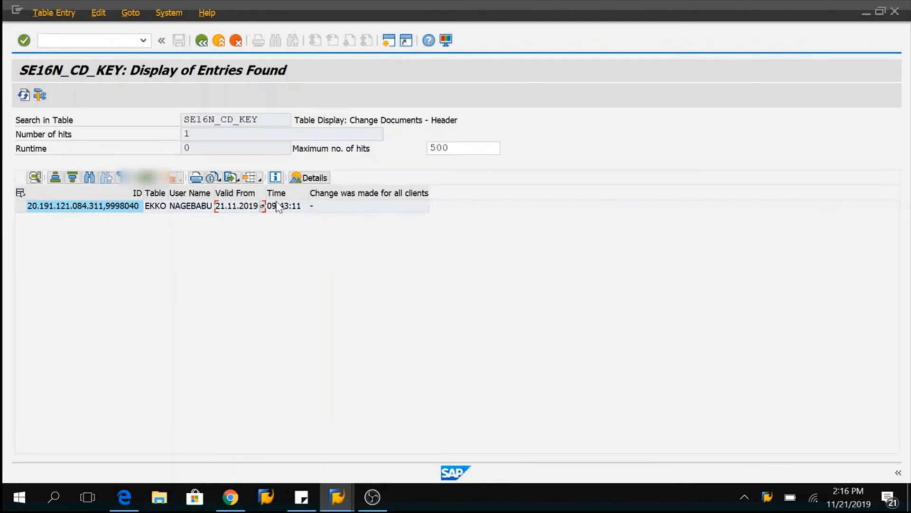
click(161, 211)
click(132, 214)
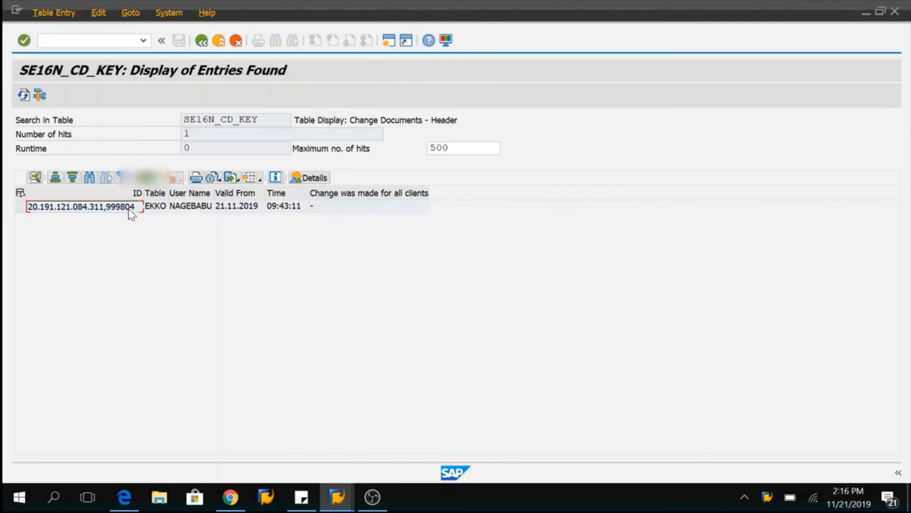
- Return to the selection screen and load the table SE16N_CD_DATA
key(F3)
key(BackSpace)
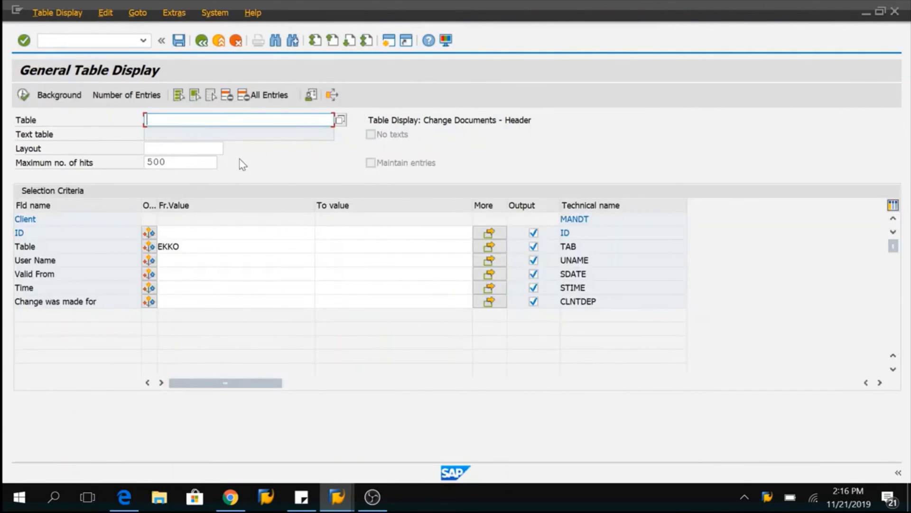
key(Down)
key(Down)
key(Down)
key(Down)
key(Return)
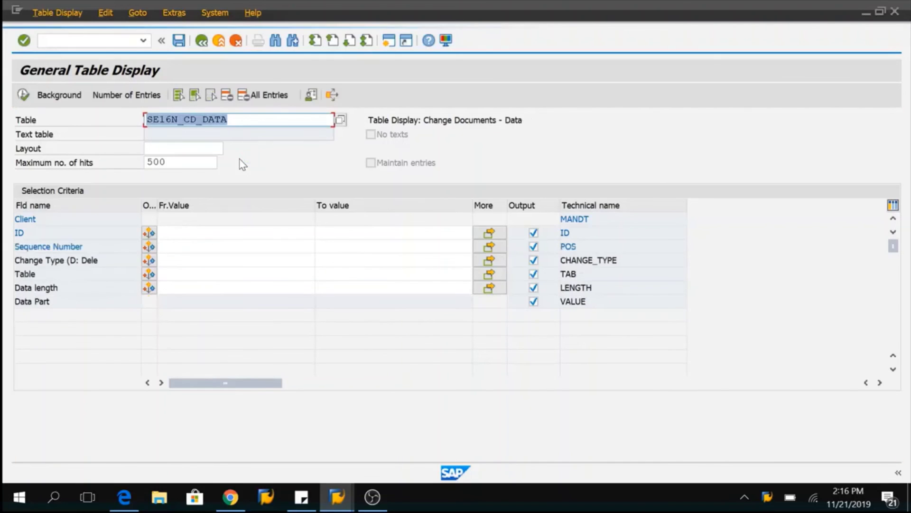
- Restrict the change document data to ID 20.191.121.084.311,9998040 and display the entries, selecting the table name in the record
text(20.191.121.084.311,9998040)
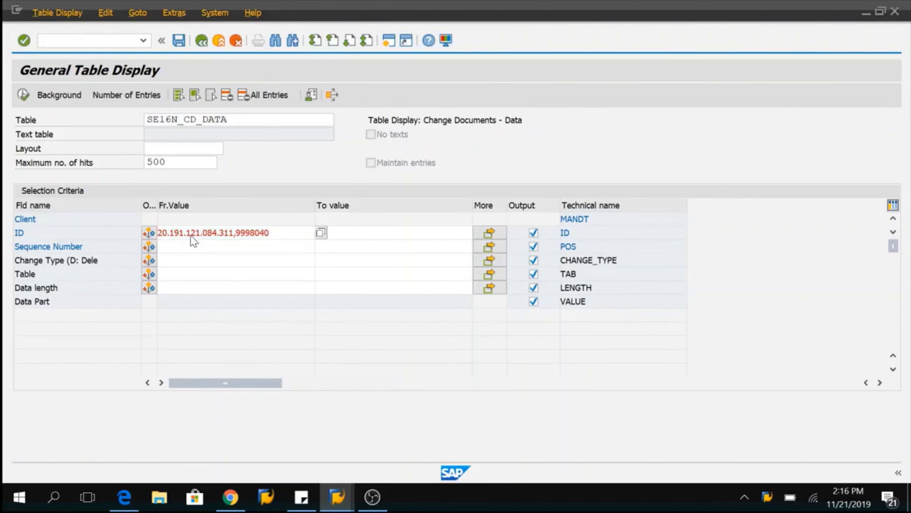
key(F8)
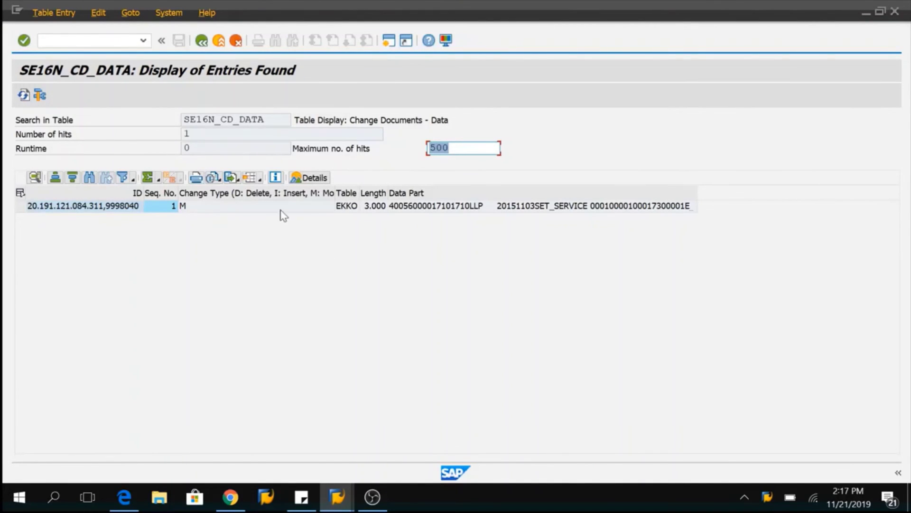
click(350, 206)
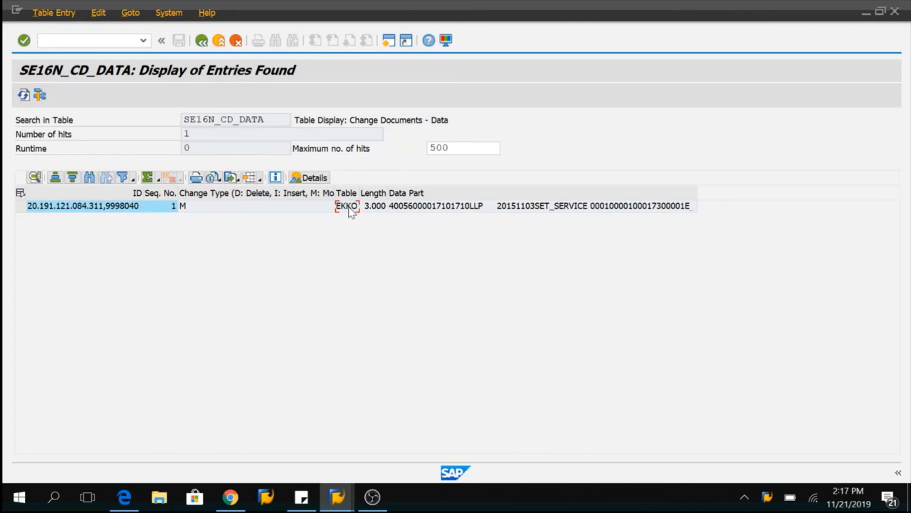
- Open the change record's detailed display, examine the full Data Part value, highlight SET_SERVICE in it, and close the details
double_click(441, 207)
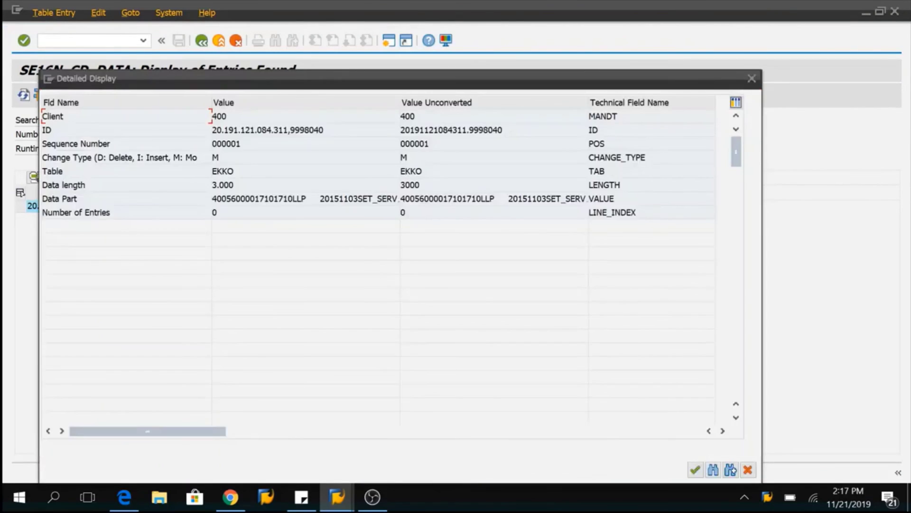
click(261, 431)
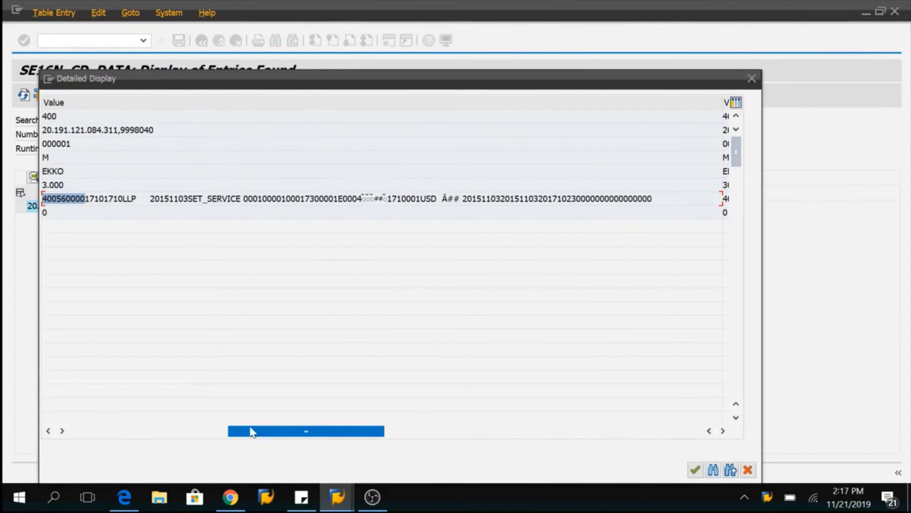
drag(250, 431, 211, 433)
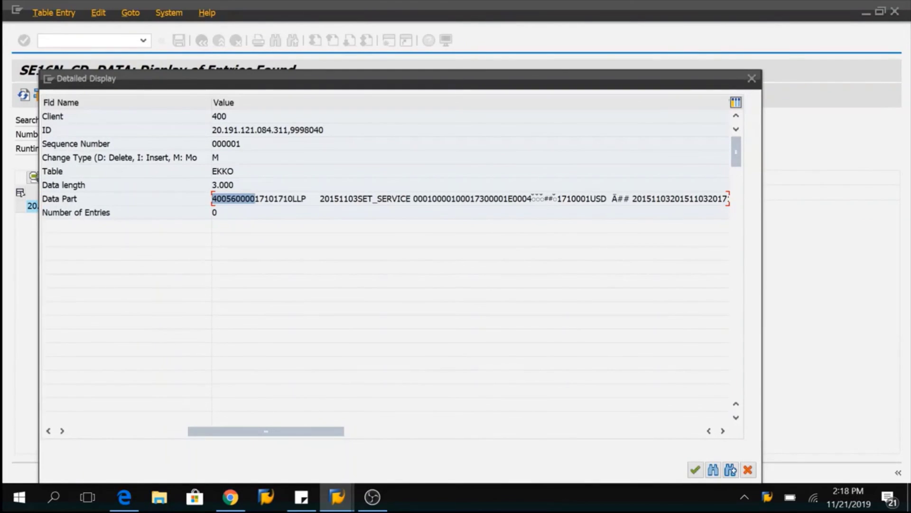
click(306, 198)
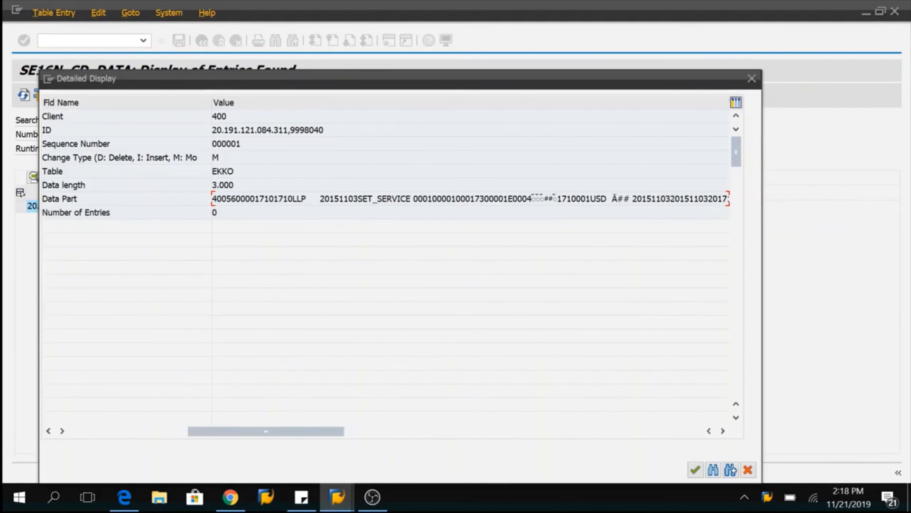
drag(358, 199, 414, 198)
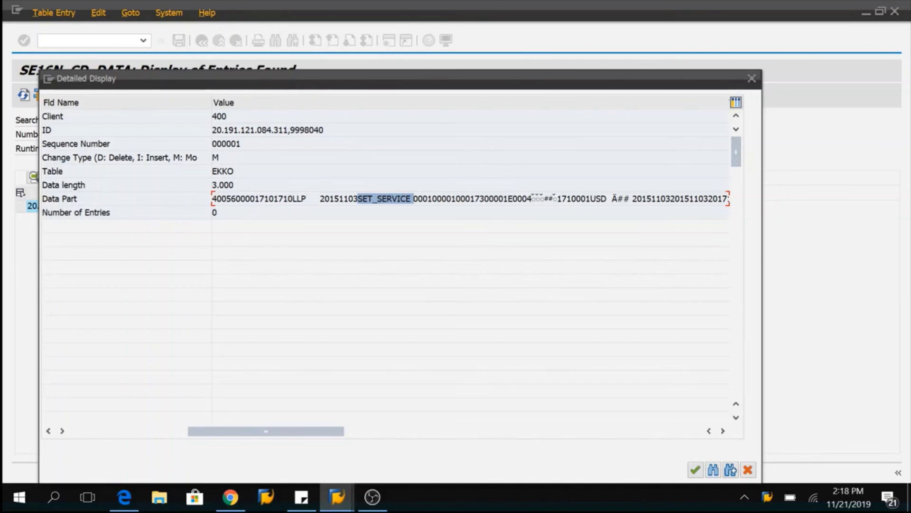
key(Escape)
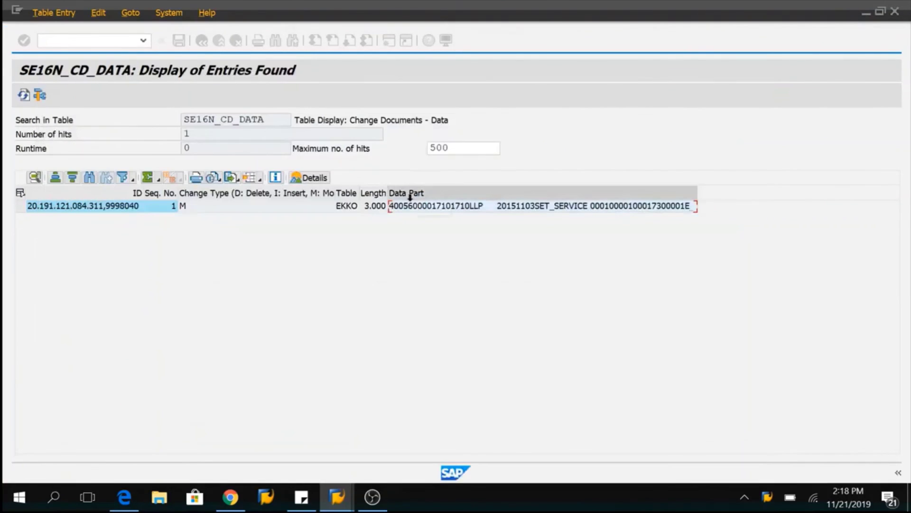
- Go back to the table selection and choose SE16N_CD_KEY as the table again
key(F3)
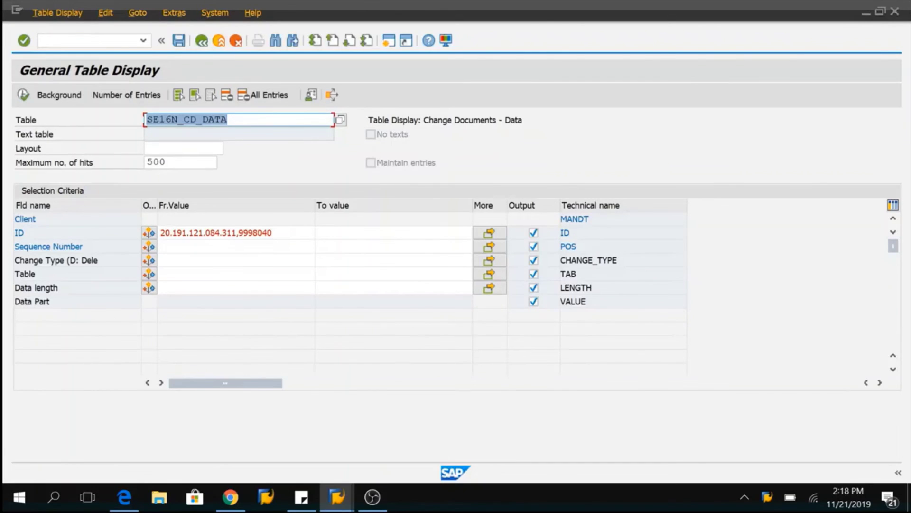
key(BackSpace)
key(Down)
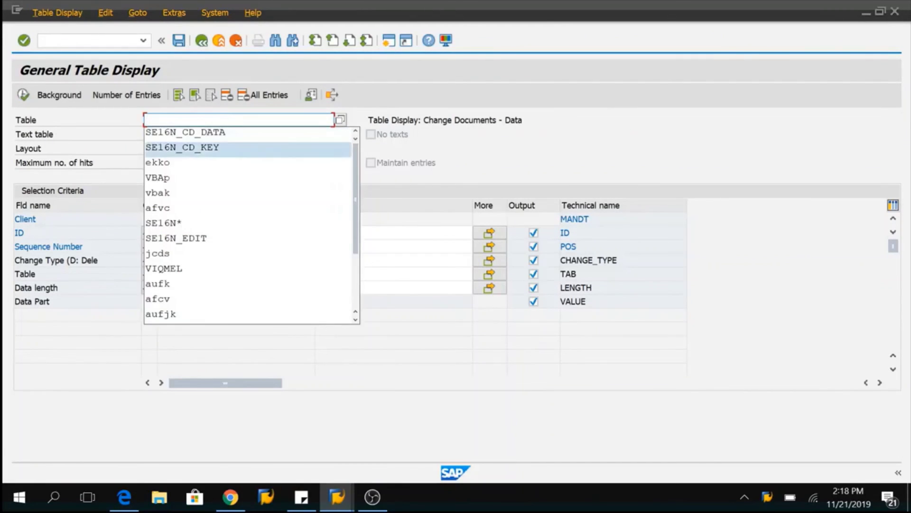
key(Return)
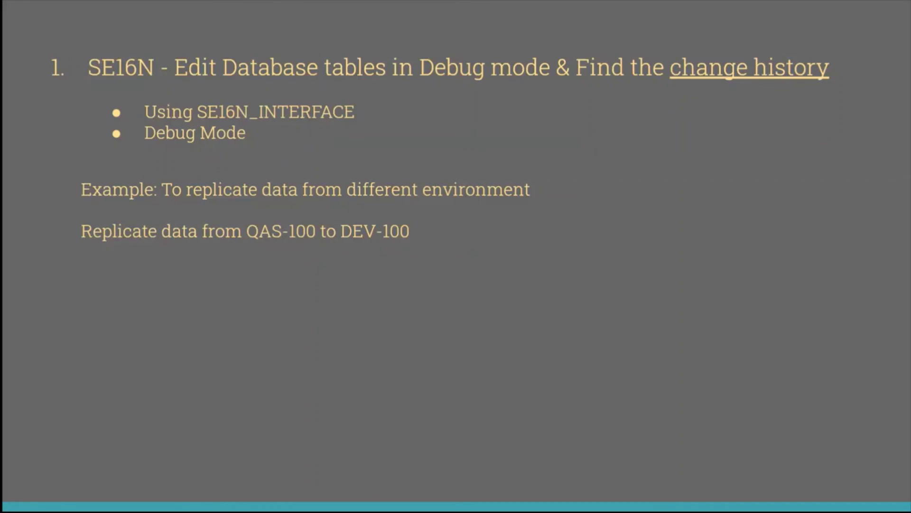